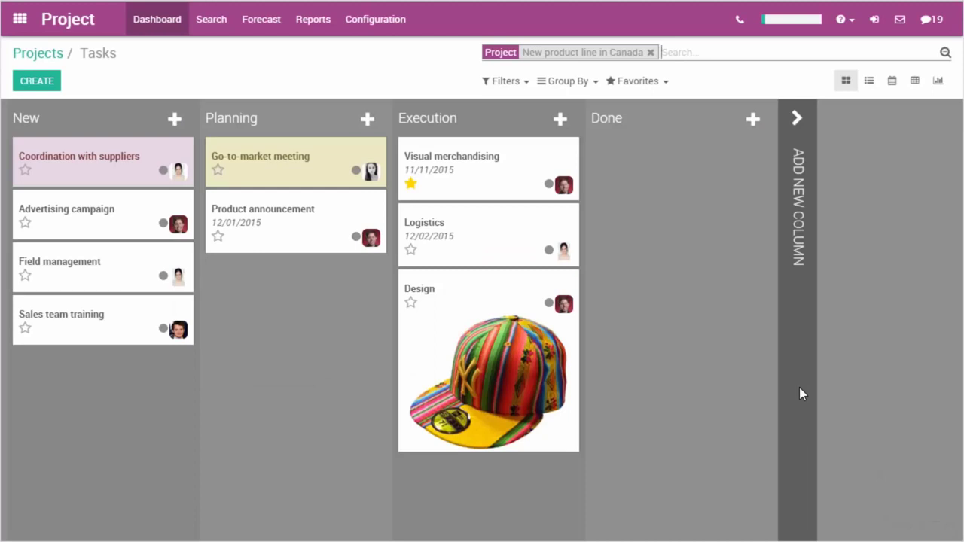
Add a "Final Review" stage column to the task board and place it between Execution and Done
left_click(797, 121)
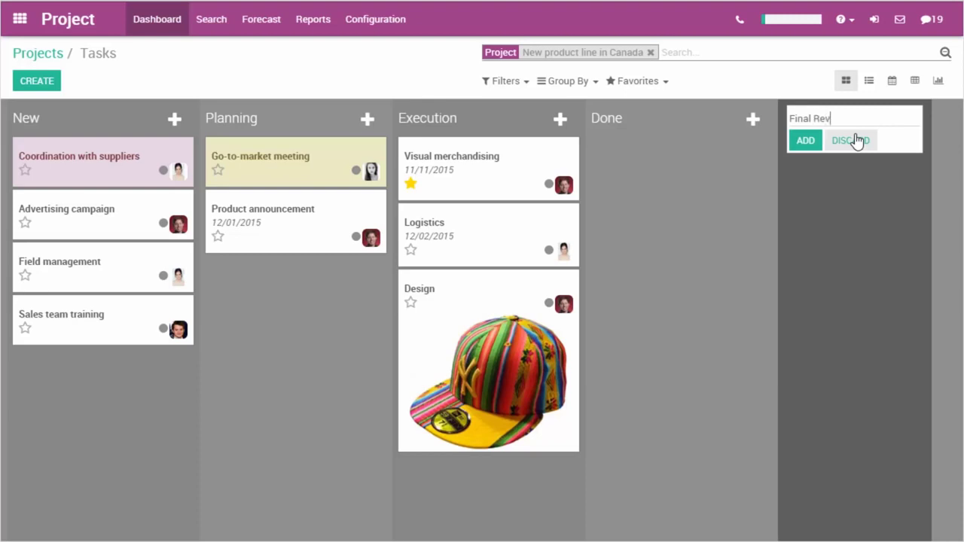
left_click(808, 142)
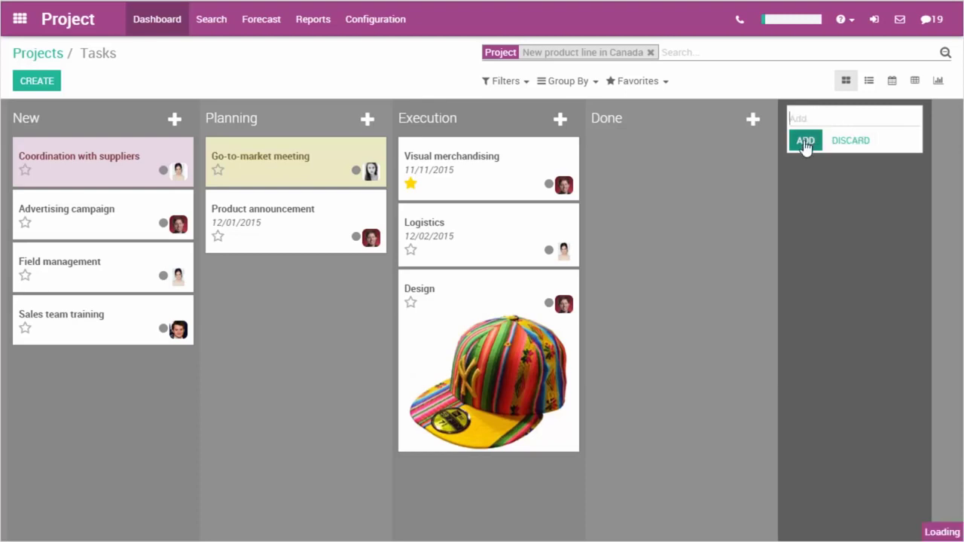
left_click_drag(685, 121, 510, 118)
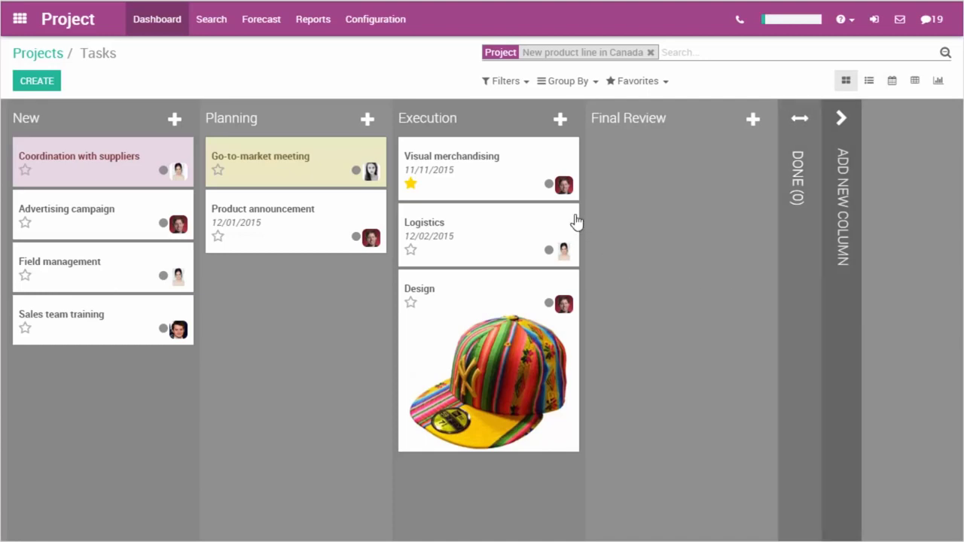
Mark the Visual merchandising task as ready for next stage and move it from Execution to Final Review
left_click(548, 184)
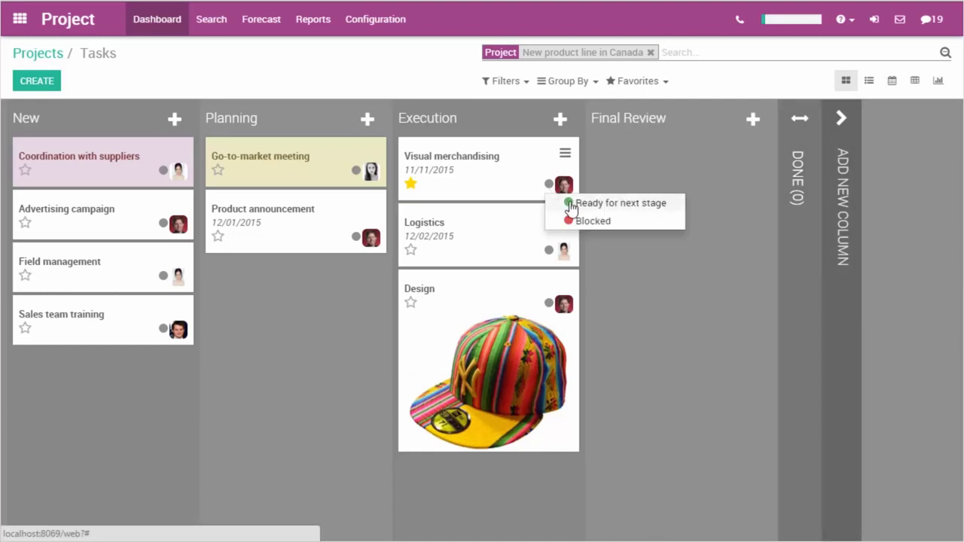
left_click(570, 205)
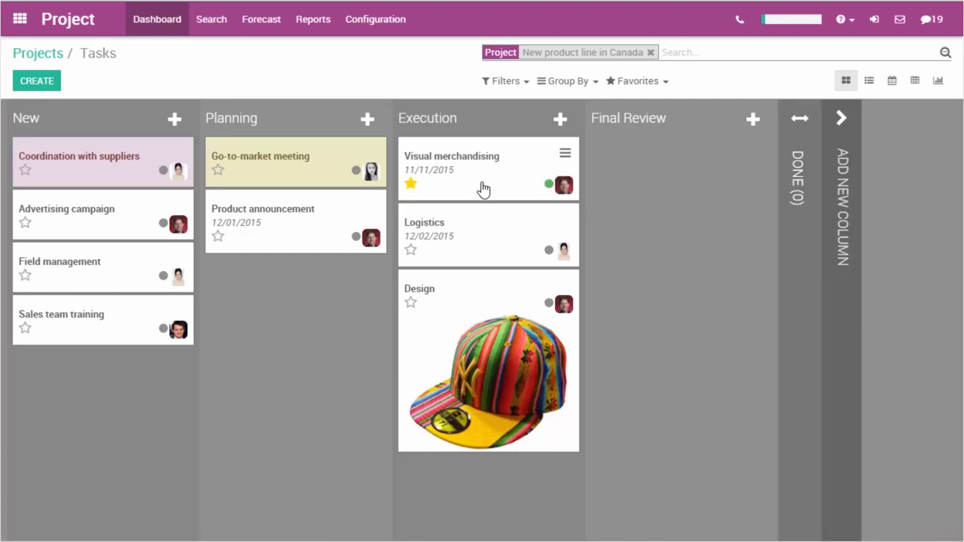
left_click_drag(486, 189, 640, 187)
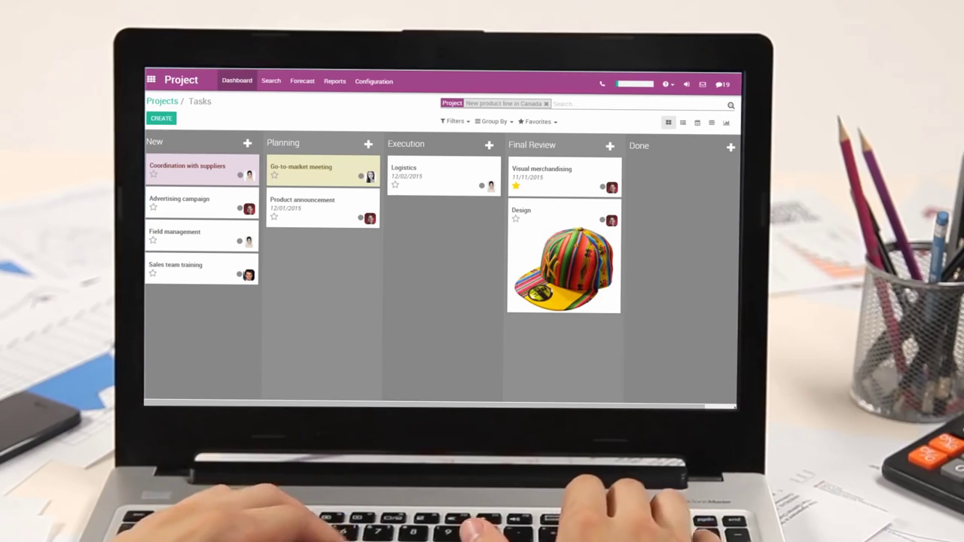
Show the tasks as a list and set the Sales team training task's initially planned hours to 24:00
left_click(683, 122)
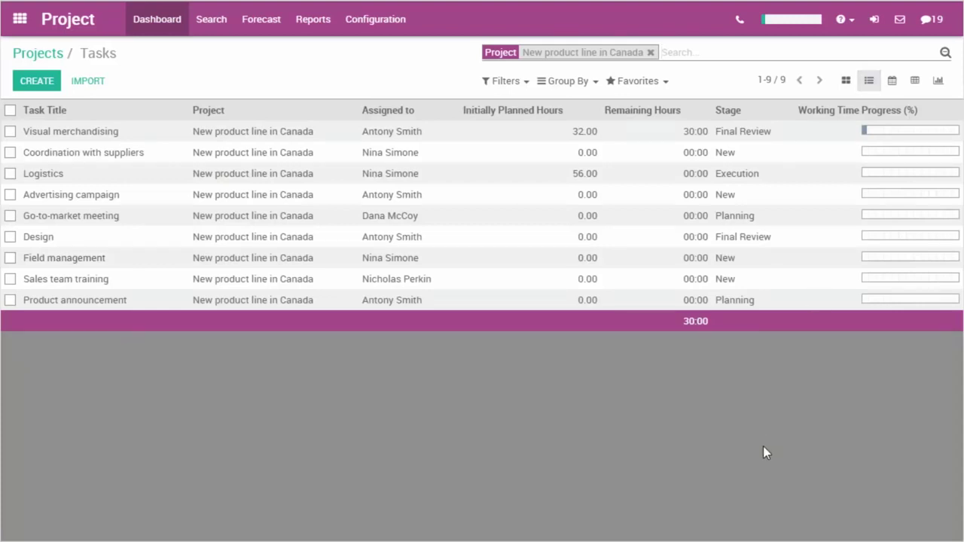
left_click(485, 283)
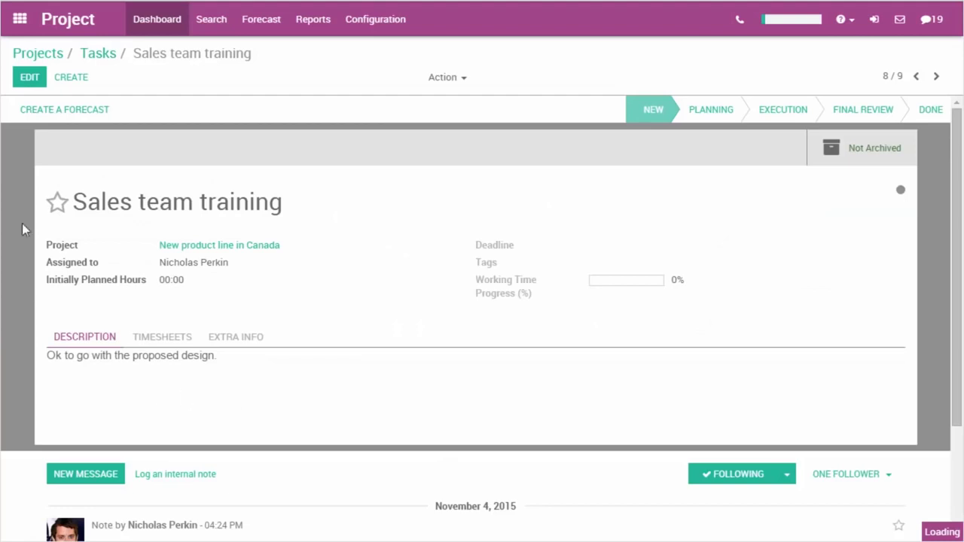
left_click(24, 82)
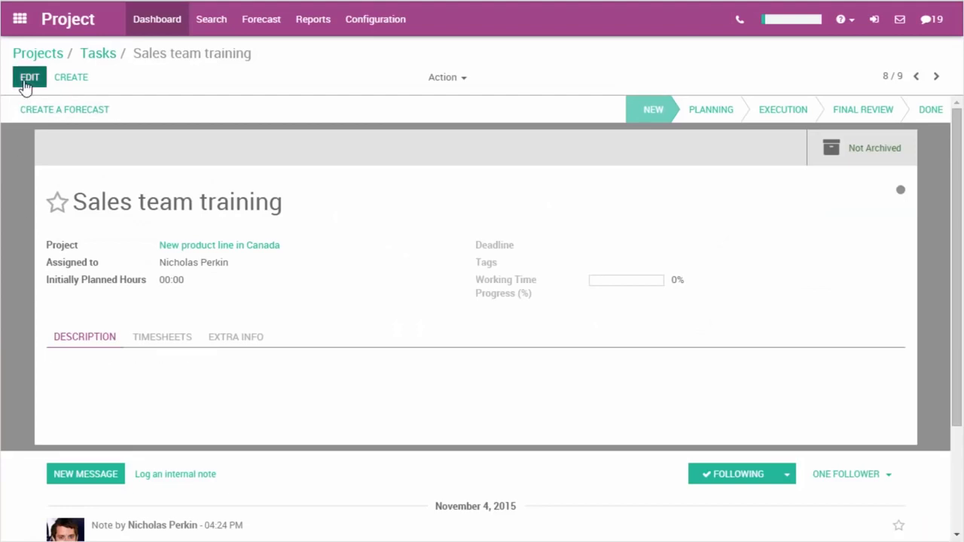
double_click(174, 294)
left_click_drag(173, 288, 151, 282)
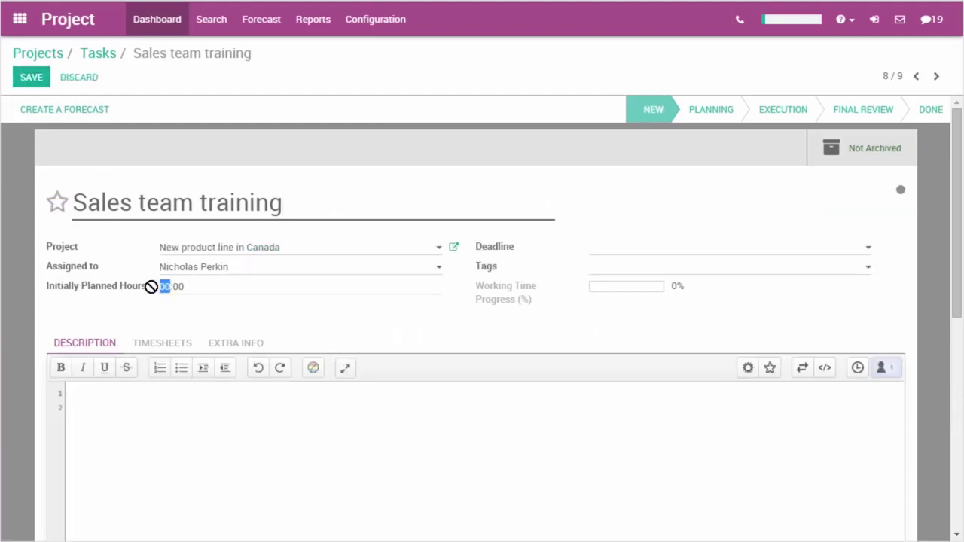
type("24")
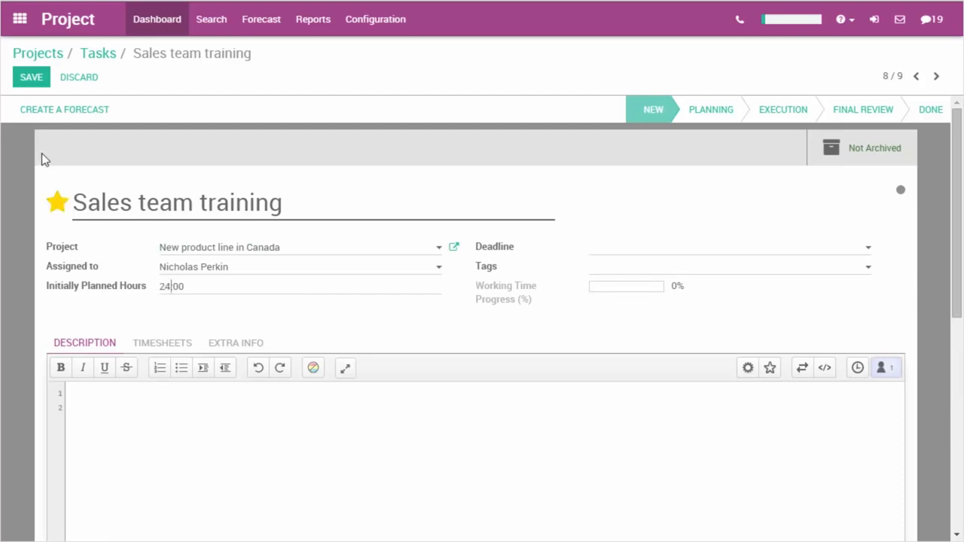
Add a timesheet line to the task dated 11/04/2015, described as "Material preparation" with a 04:00 duration, and save the task
left_click(186, 345)
left_click(100, 391)
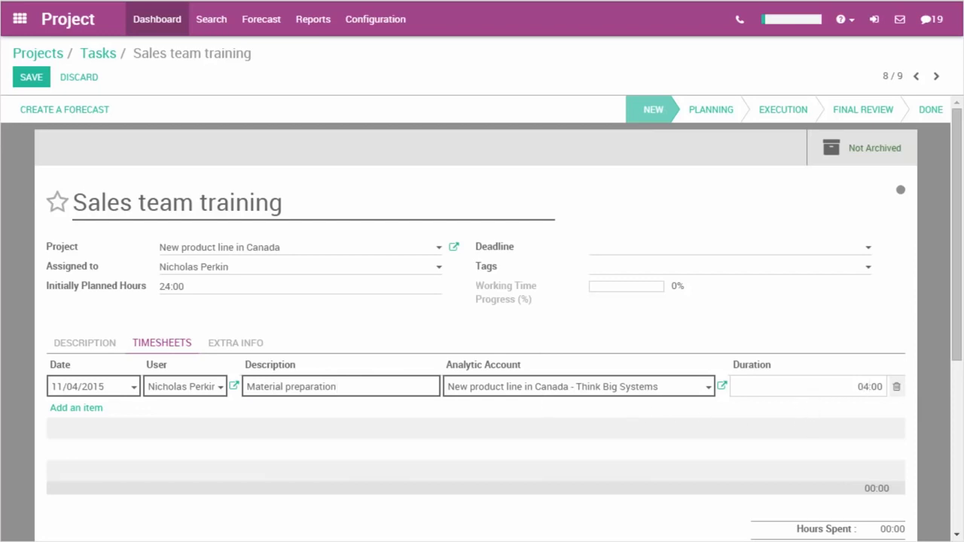
left_click(34, 80)
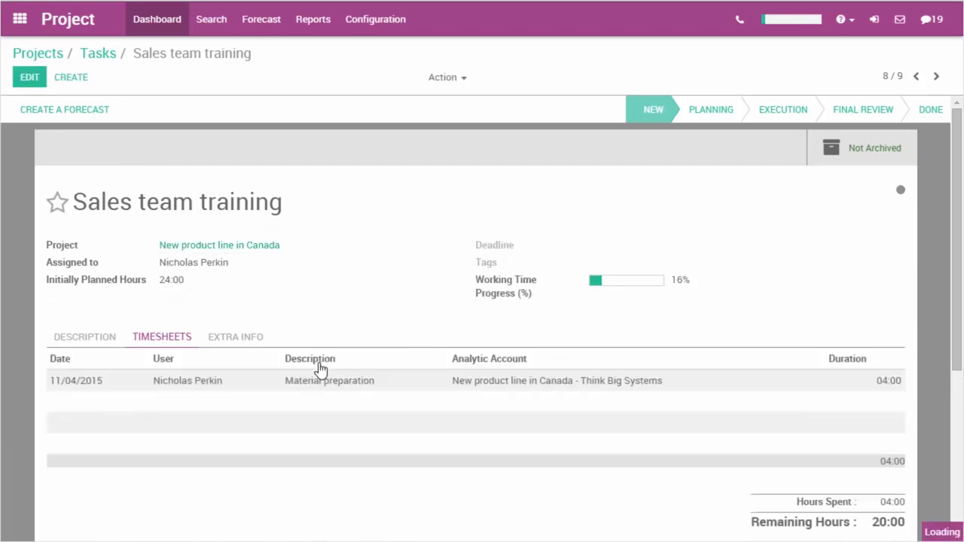
Leave the task and open the project forecast by user
left_click(109, 62)
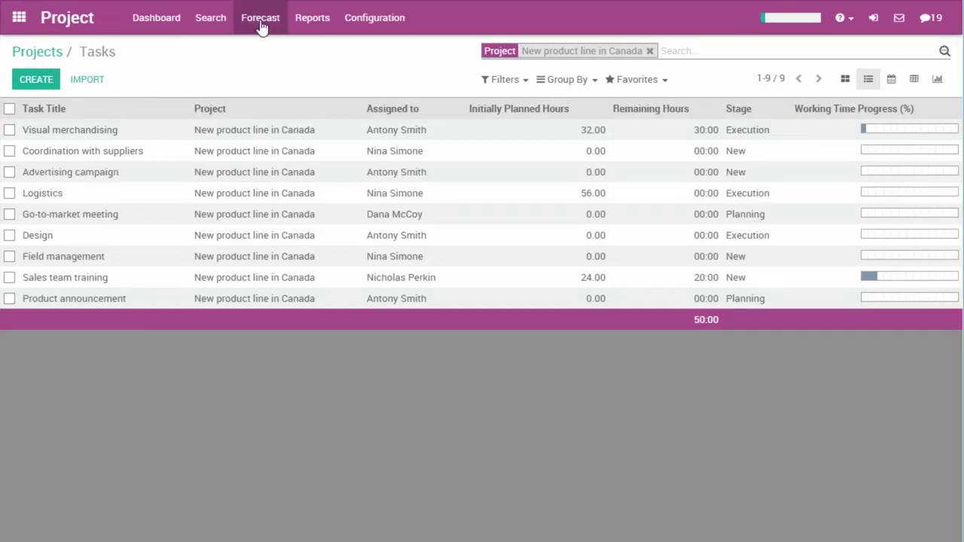
left_click(260, 19)
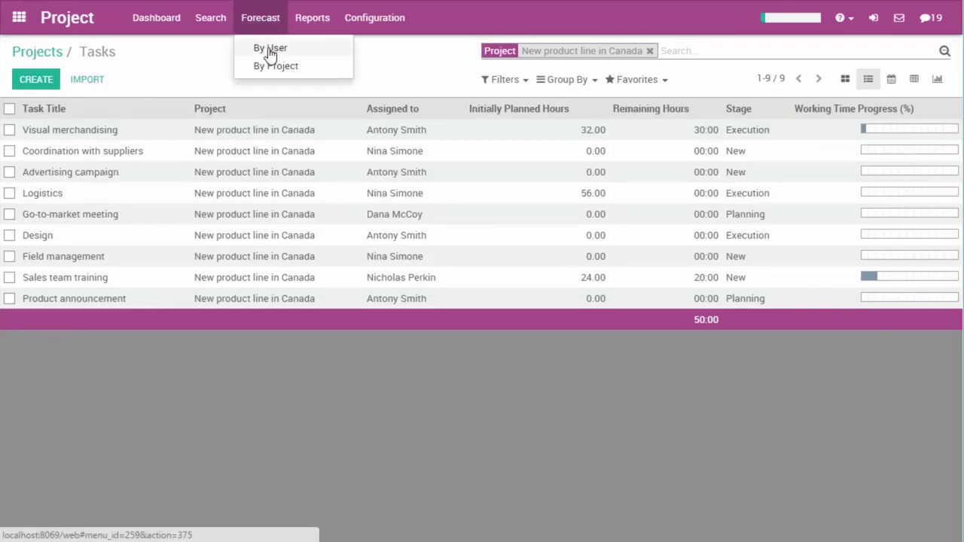
left_click(271, 50)
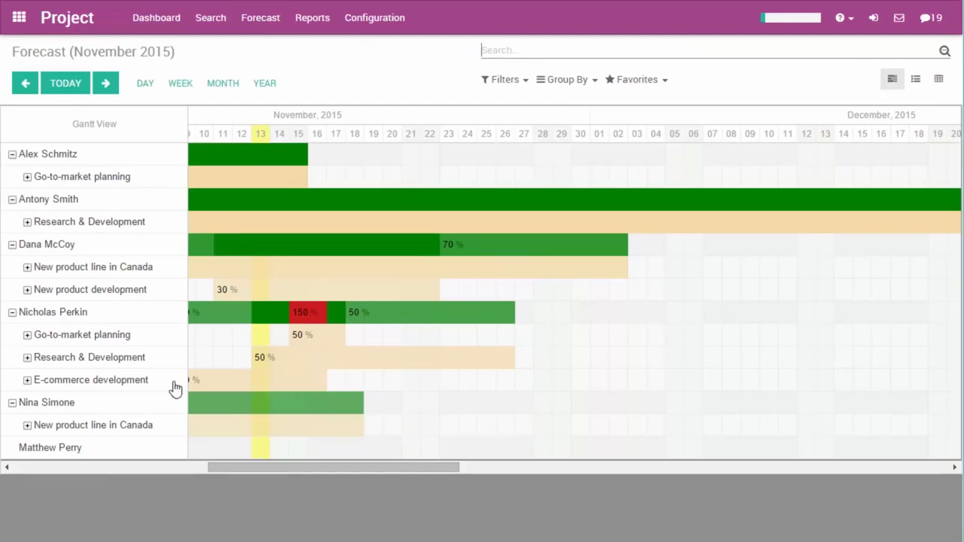
Reschedule the 150 % booked employee's Go-to-market planning forecast to run from 11/18/2015 to 11/26/2015 and save it
left_click(27, 336)
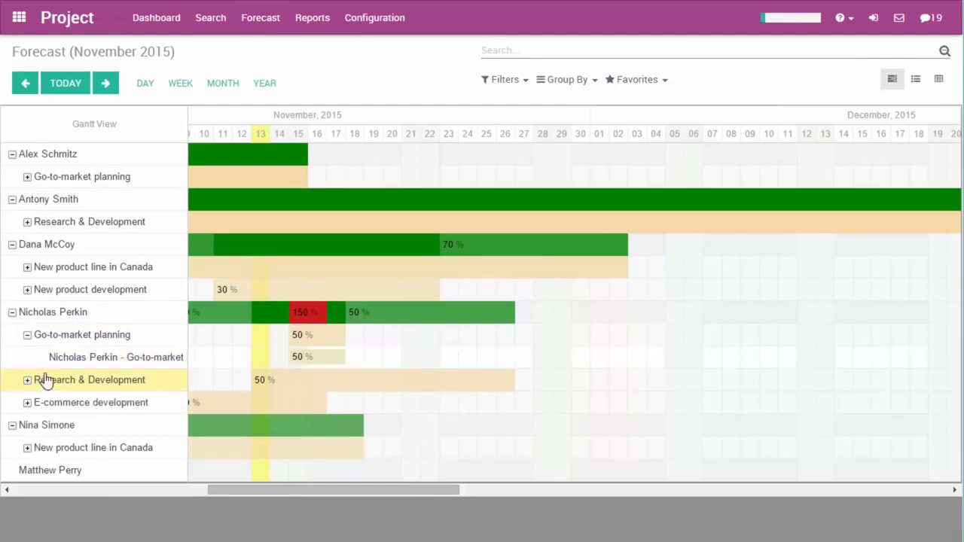
left_click(73, 355)
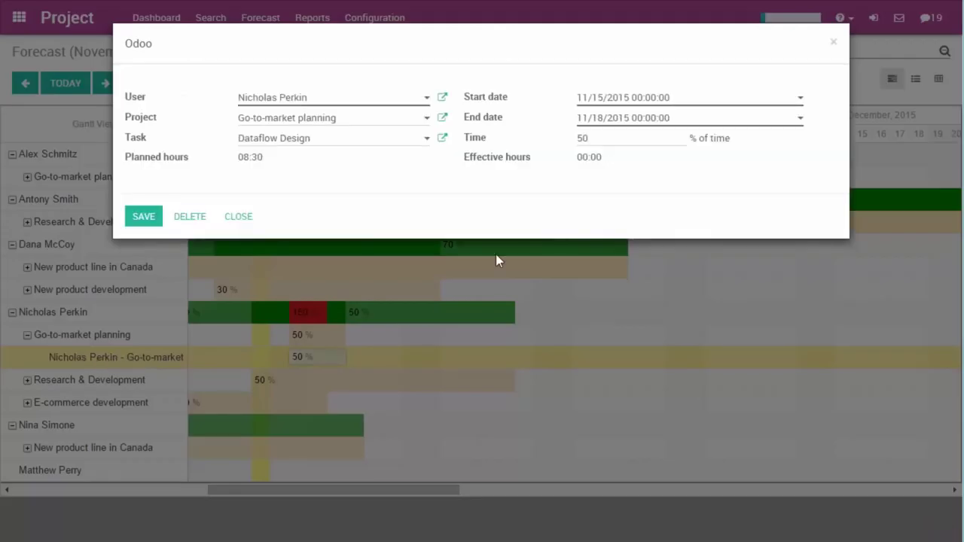
left_click(609, 101)
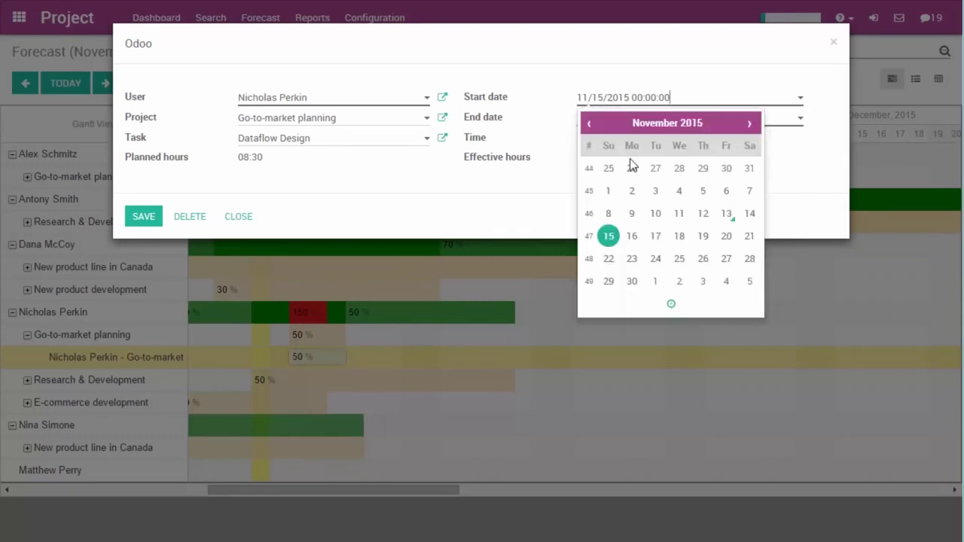
left_click(682, 238)
left_click(787, 122)
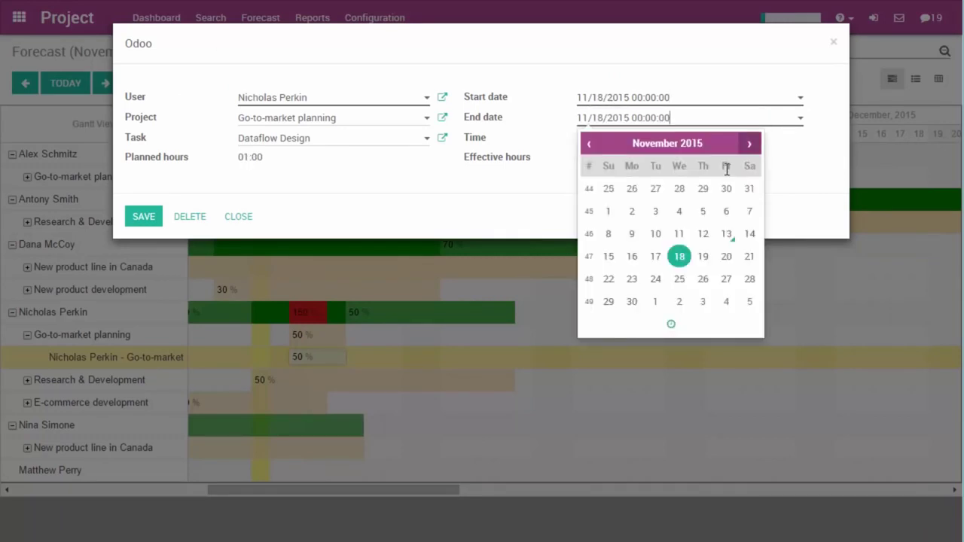
left_click(705, 284)
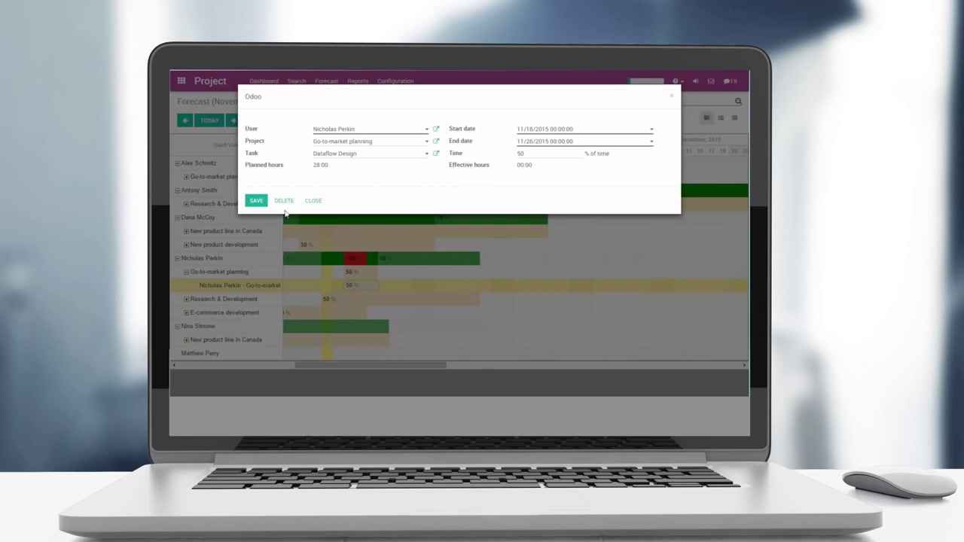
left_click(143, 216)
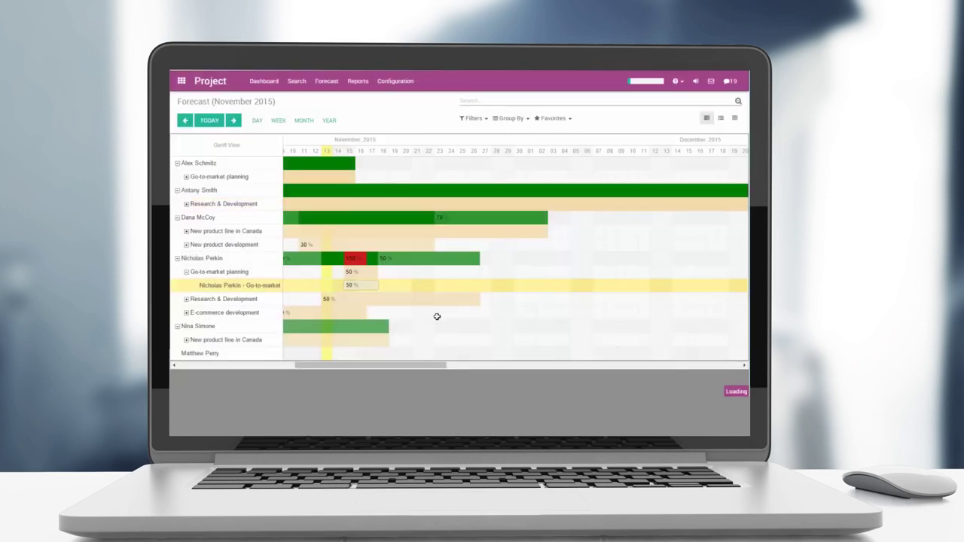
Start a forecast for the same employee from 11/07/2015, with project New product line in Canada and task Sales team training
left_click_drag(398, 361, 346, 363)
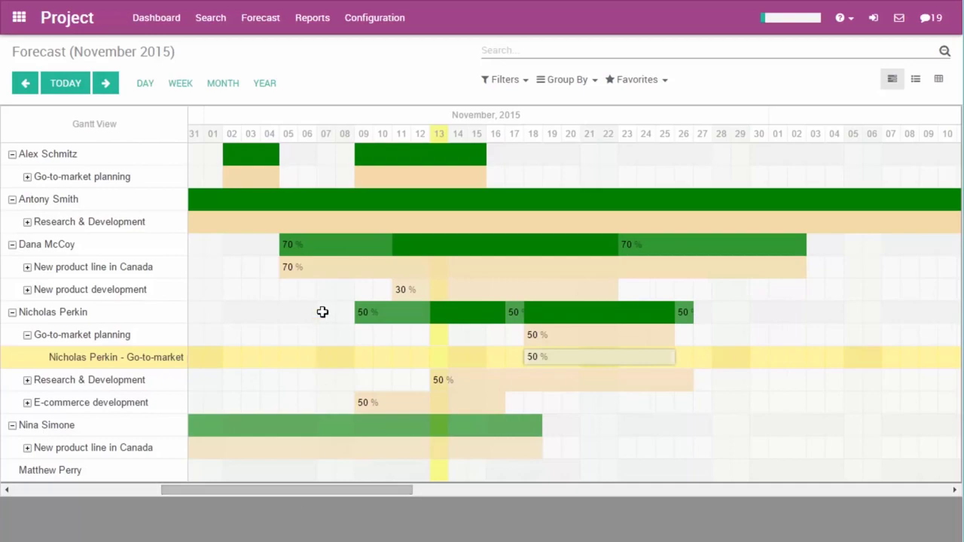
left_click(323, 312)
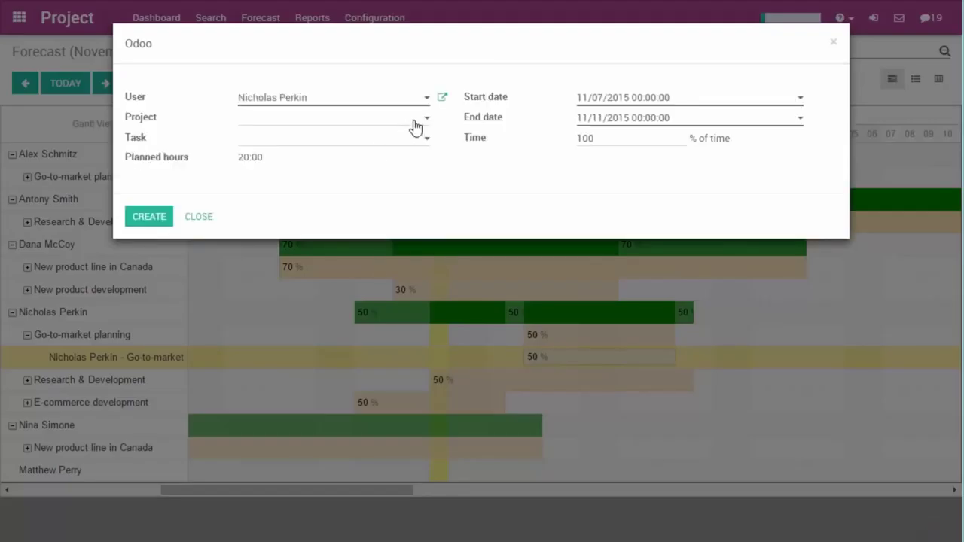
left_click(422, 124)
type("new")
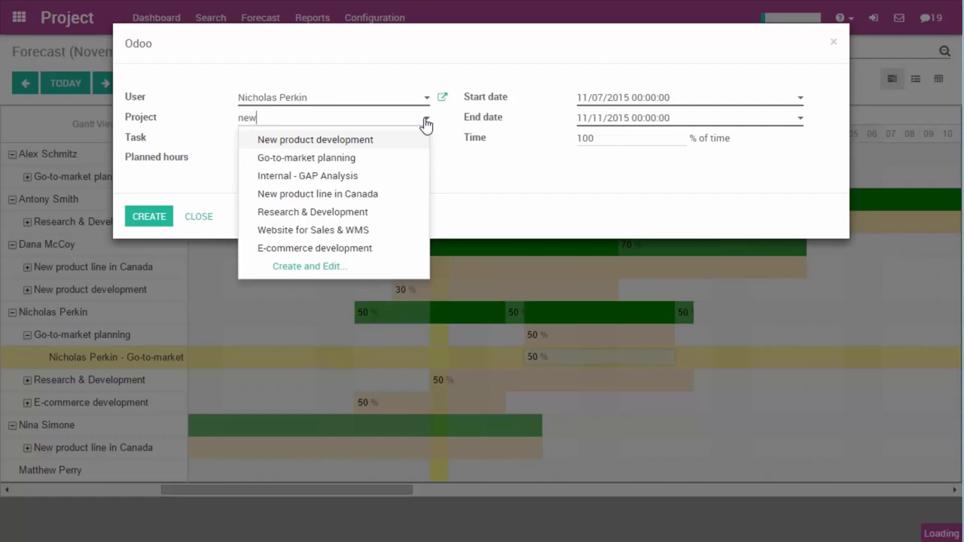
left_click(366, 157)
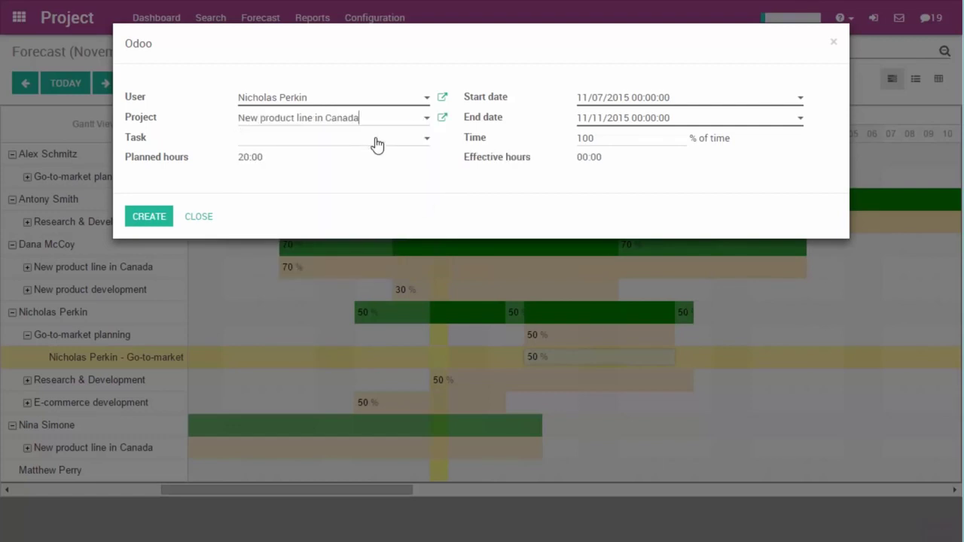
left_click(377, 144)
type("sal")
left_click(355, 161)
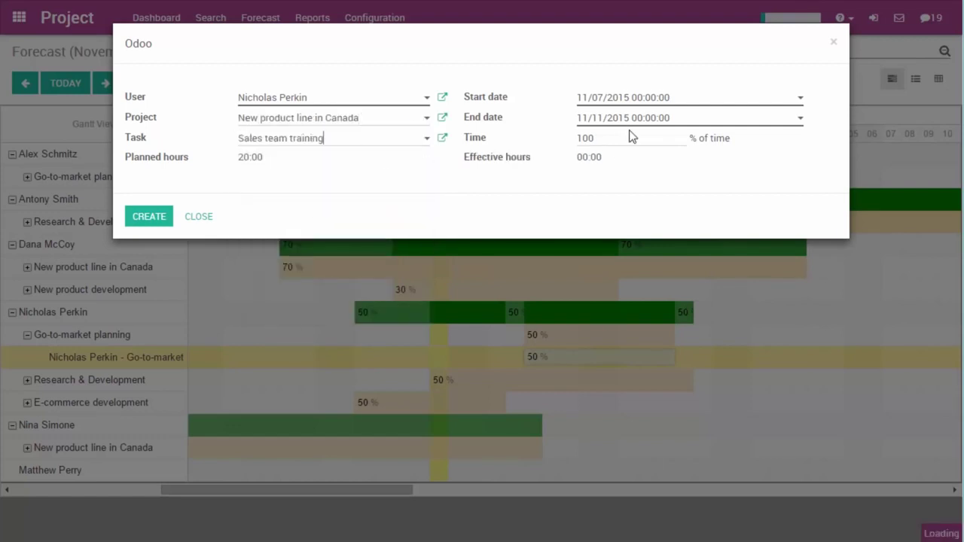
Set the new forecast to 50 % of time with end date 11/13/2015 and create it
left_click_drag(608, 138, 488, 133)
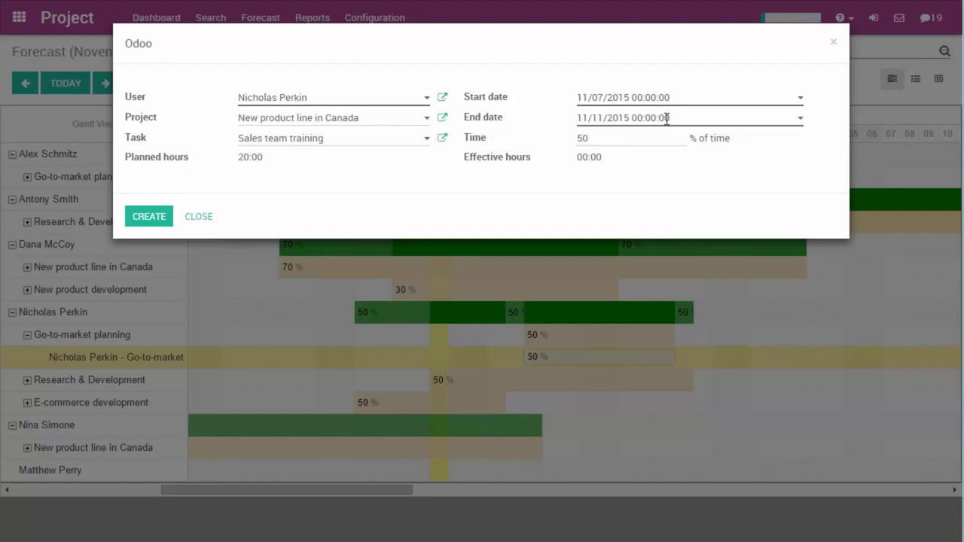
left_click(700, 113)
left_click(726, 233)
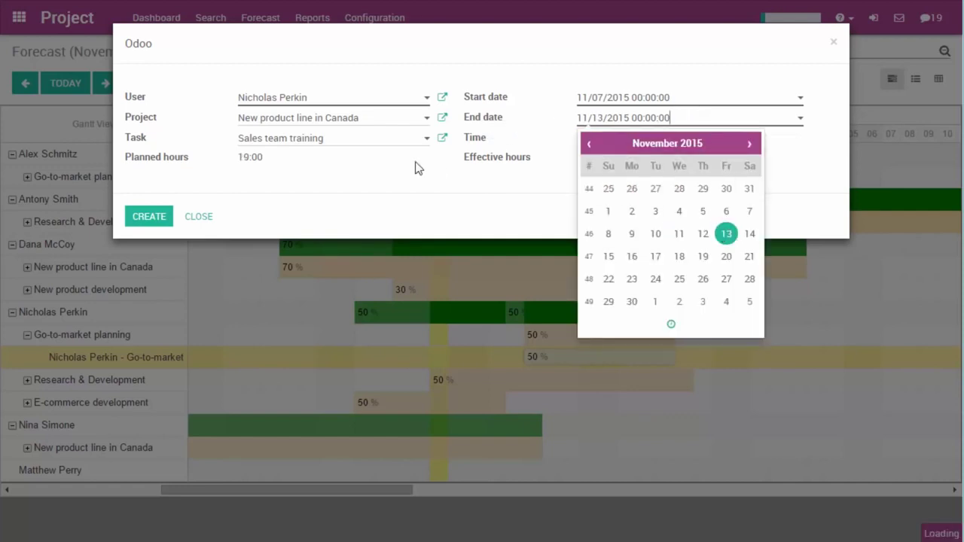
left_click(389, 181)
left_click(149, 216)
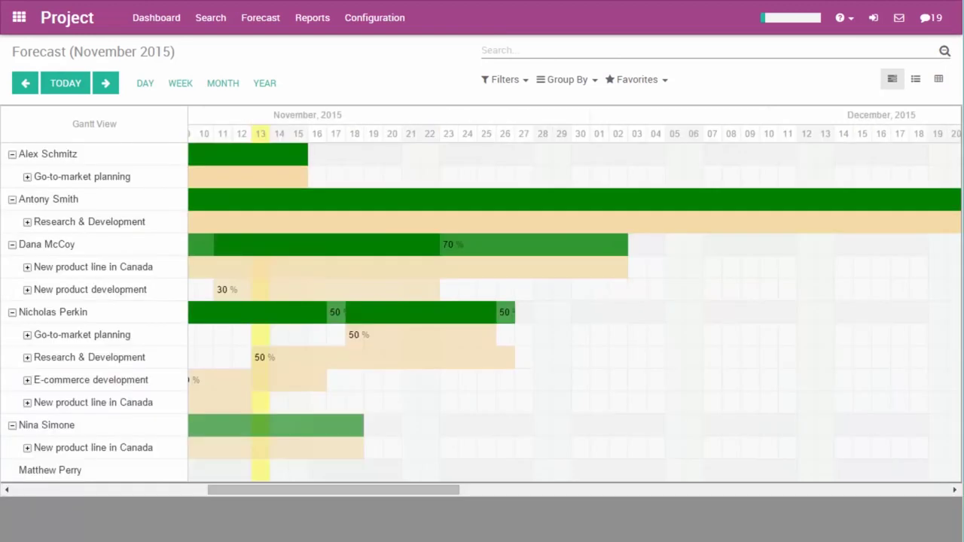
left_click_drag(425, 493, 365, 491)
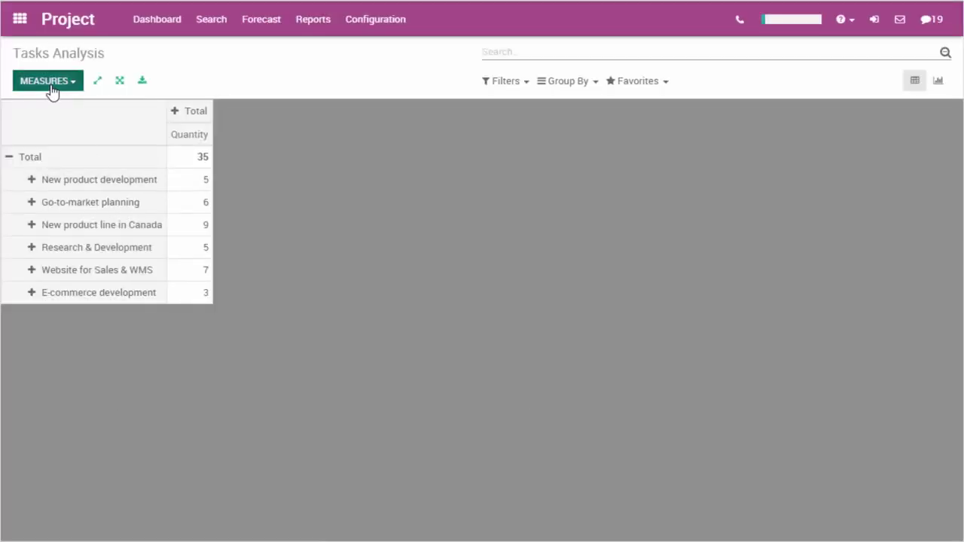
Measure the tasks analysis by Effective Hours and Planned Hours instead of Quantity, and display the analysis as a graph
left_click(51, 89)
left_click(47, 180)
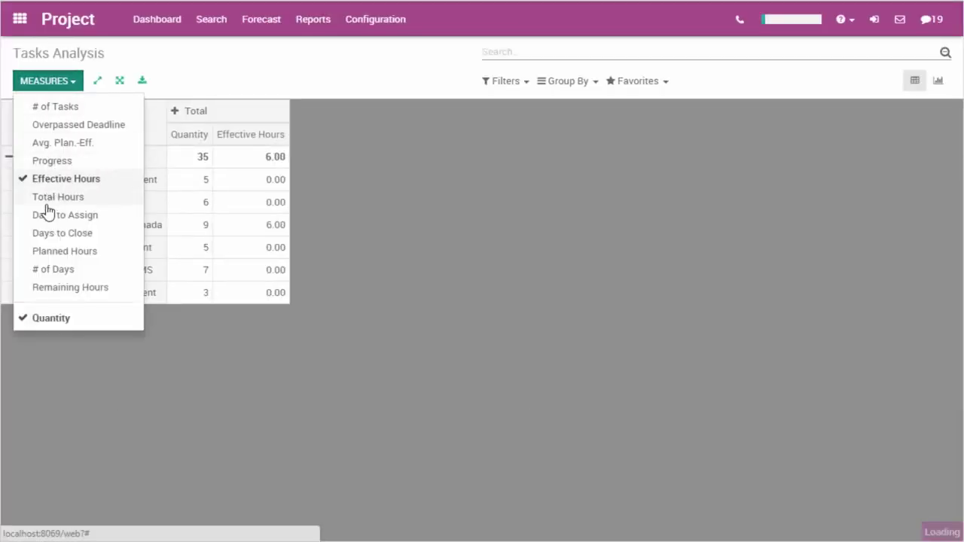
left_click(48, 251)
left_click(52, 318)
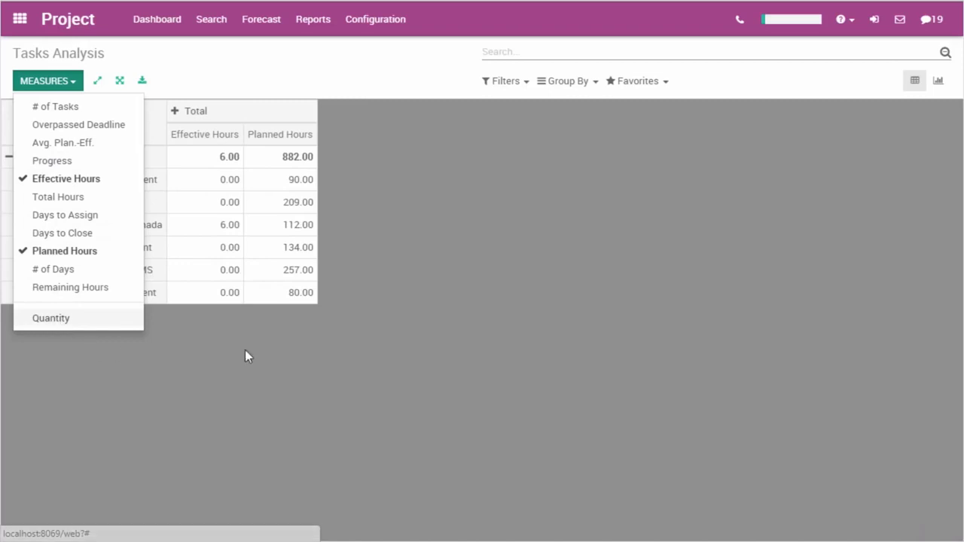
left_click(264, 351)
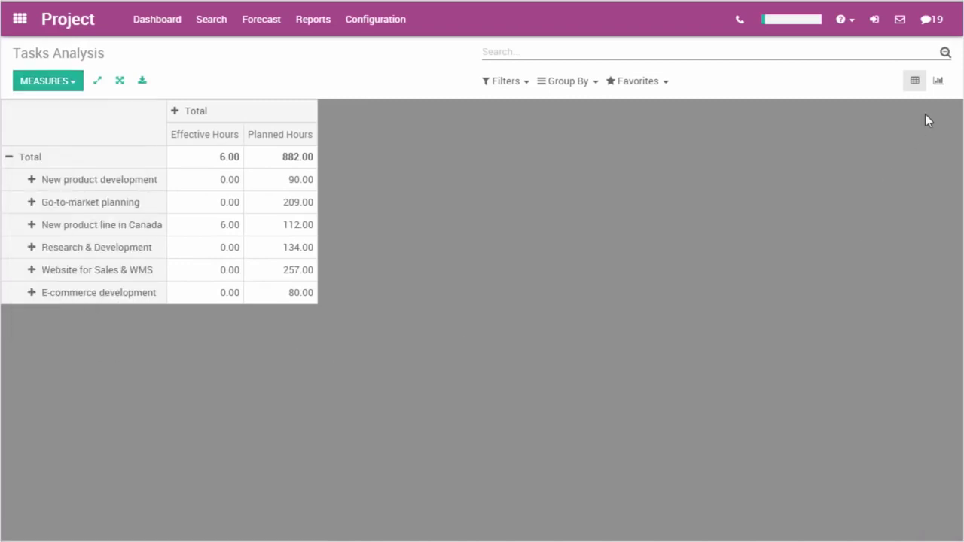
left_click(938, 81)
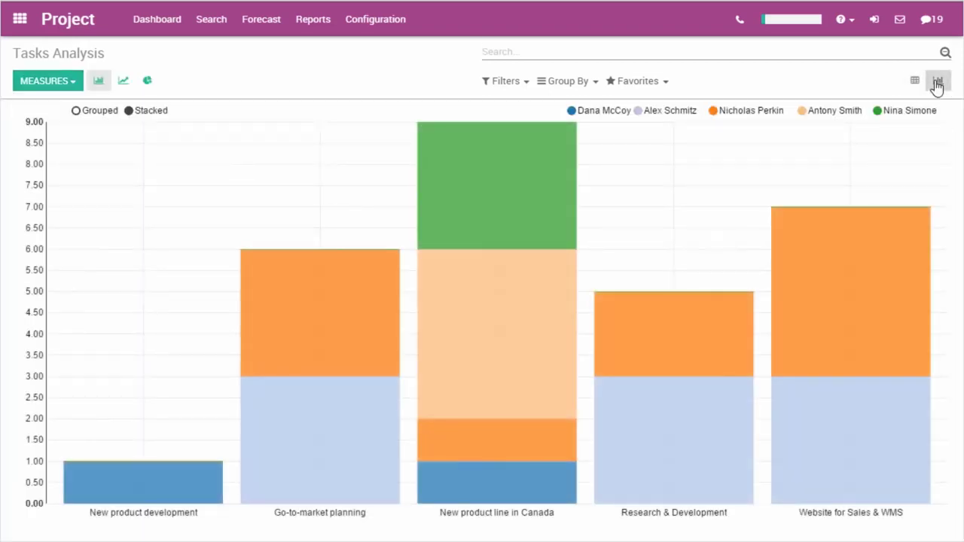
Plot Effective Hours instead of the number of tasks in the tasks analysis bar chart, and switch the measure to Planned Hours
left_click(64, 81)
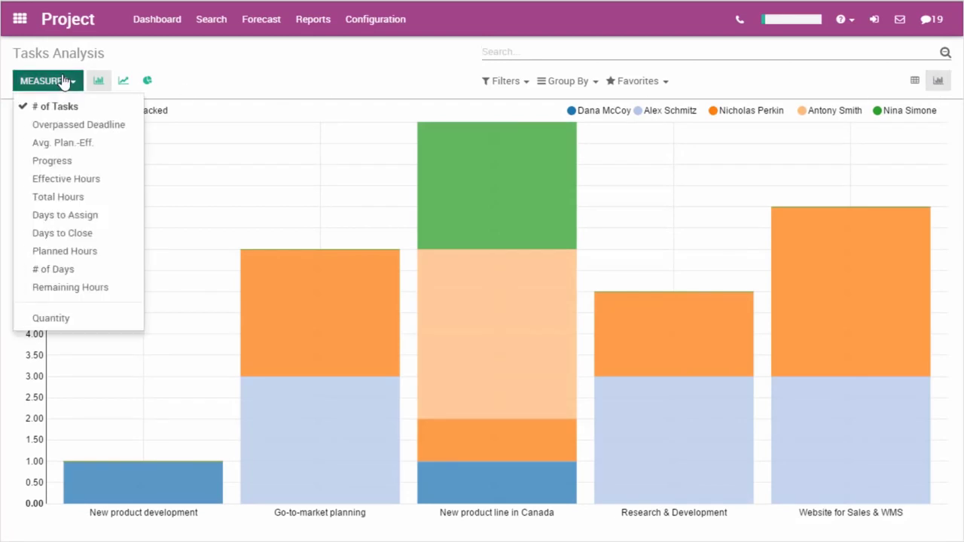
left_click(54, 182)
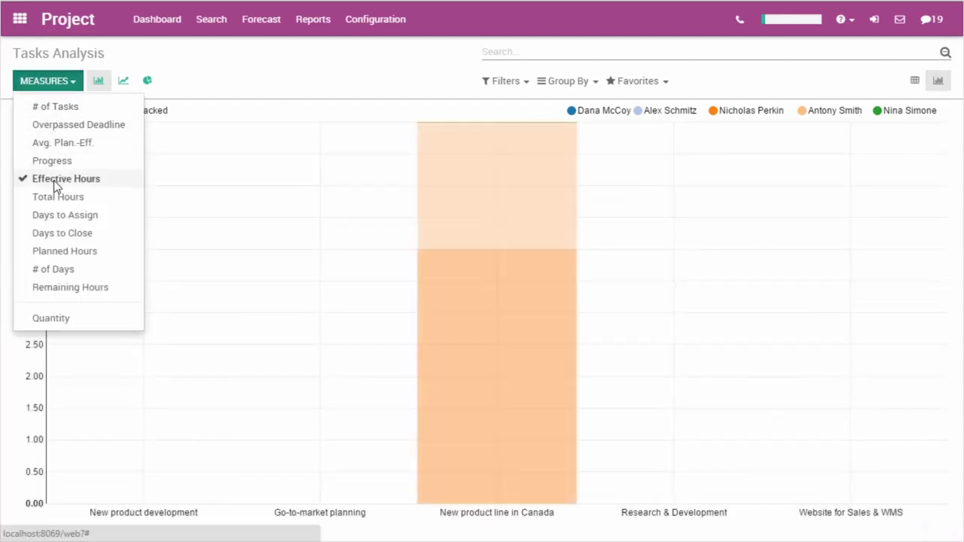
left_click(54, 256)
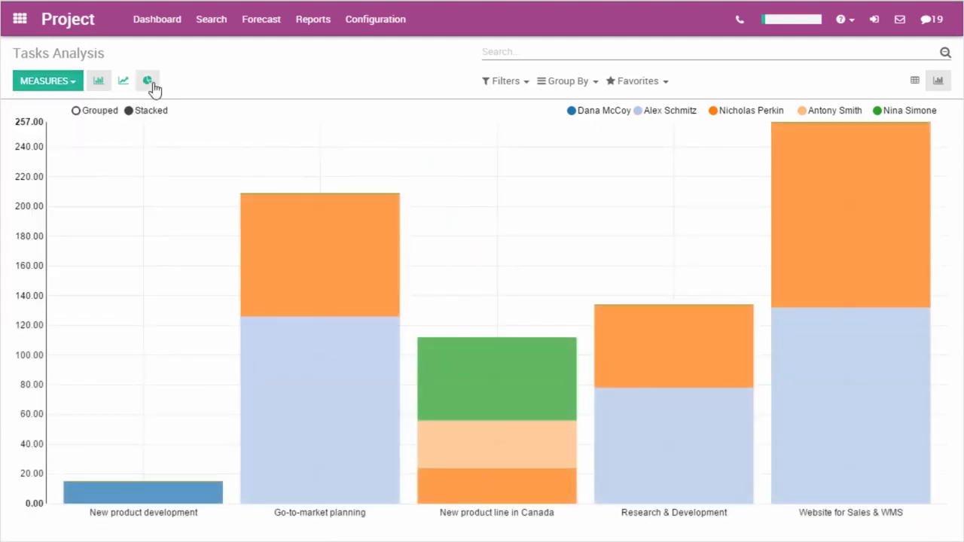
Display the tasks analysis as a pie chart and group it by Project
left_click(151, 87)
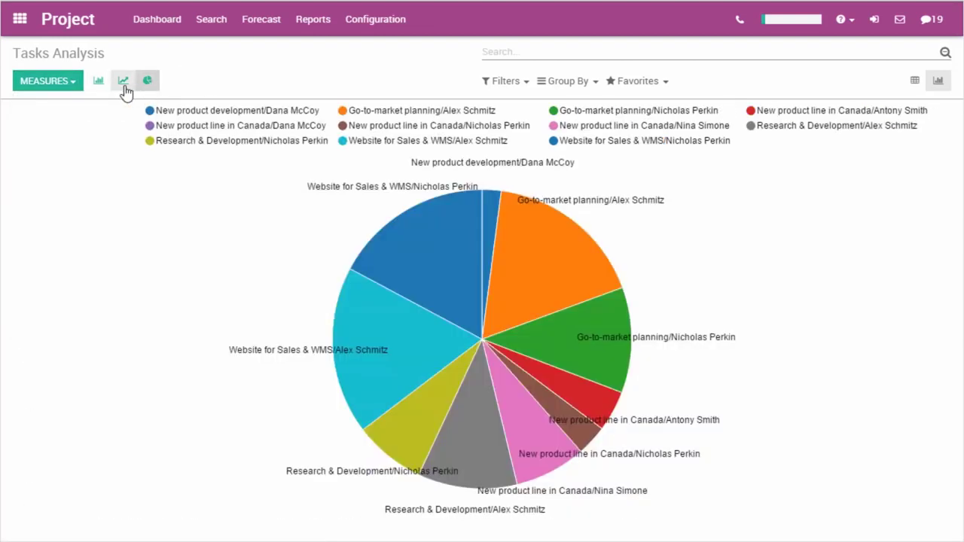
left_click(566, 81)
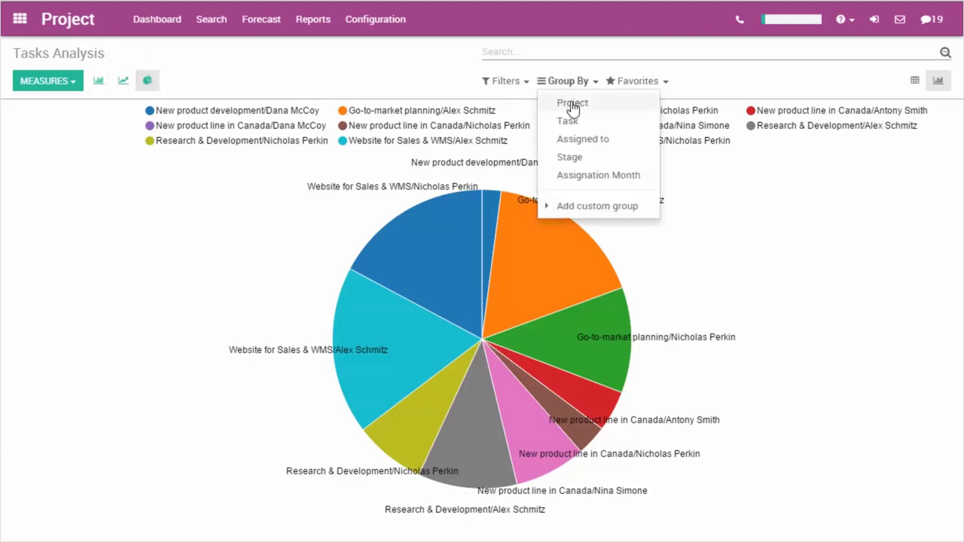
left_click(573, 105)
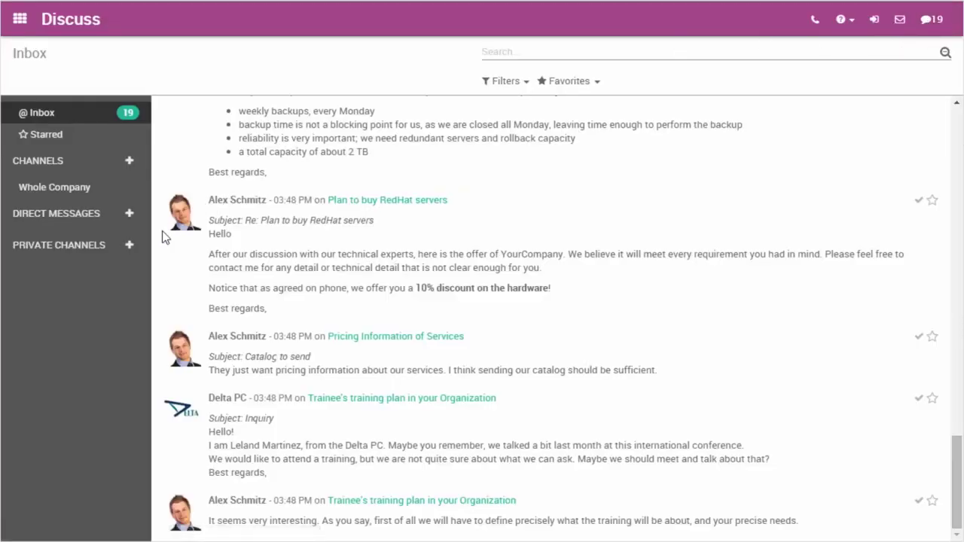
Open a direct chat with the colleague who owes the docs and send a message requesting an ASAP reply to finish the report
left_click(129, 214)
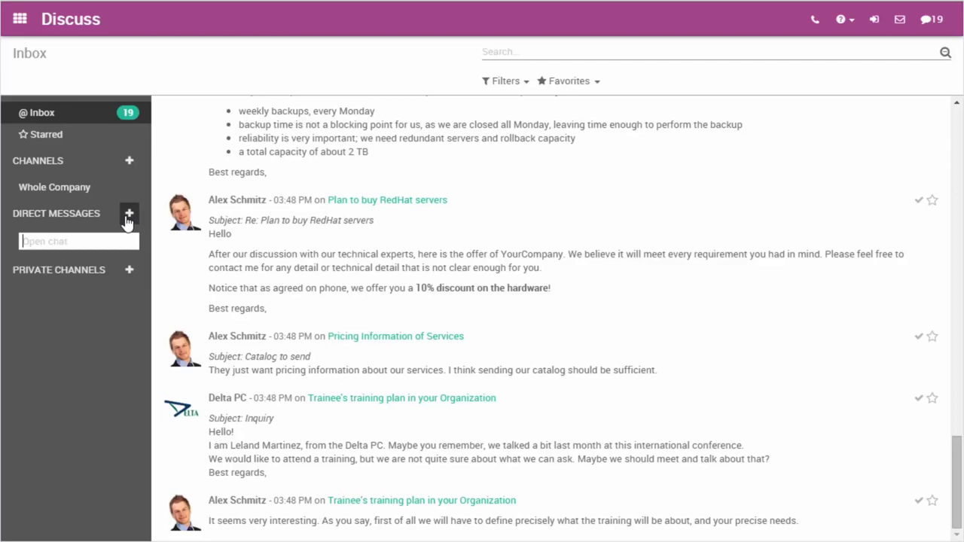
type("Nina")
left_click(85, 264)
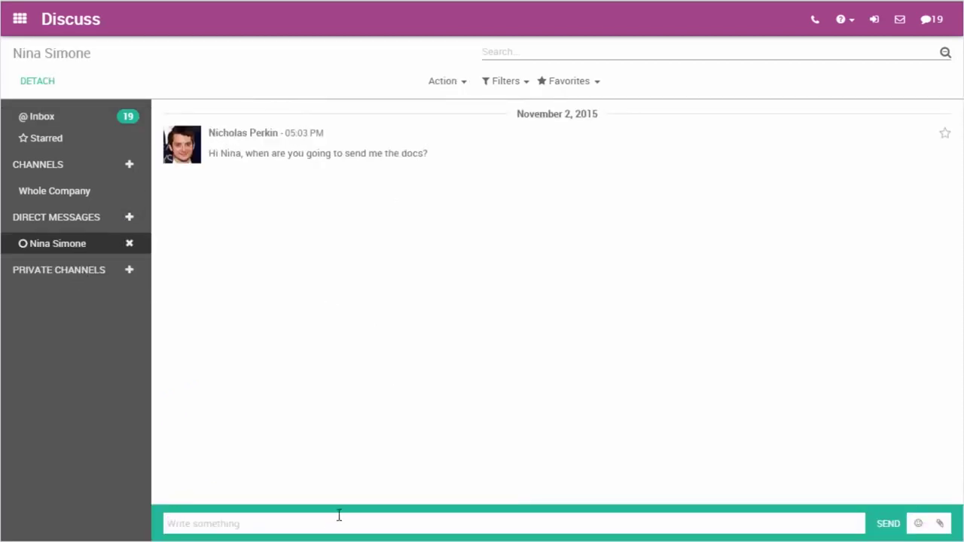
type("H")
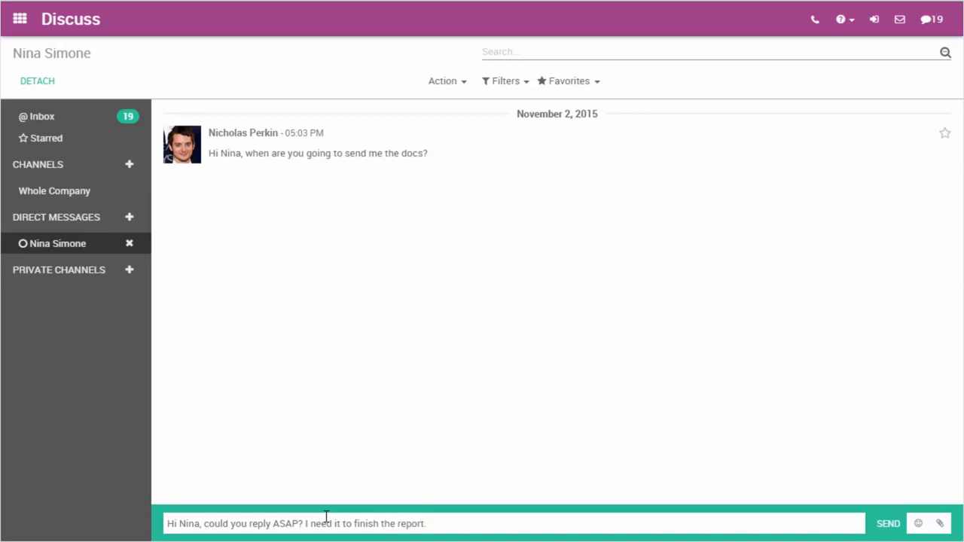
left_click(888, 525)
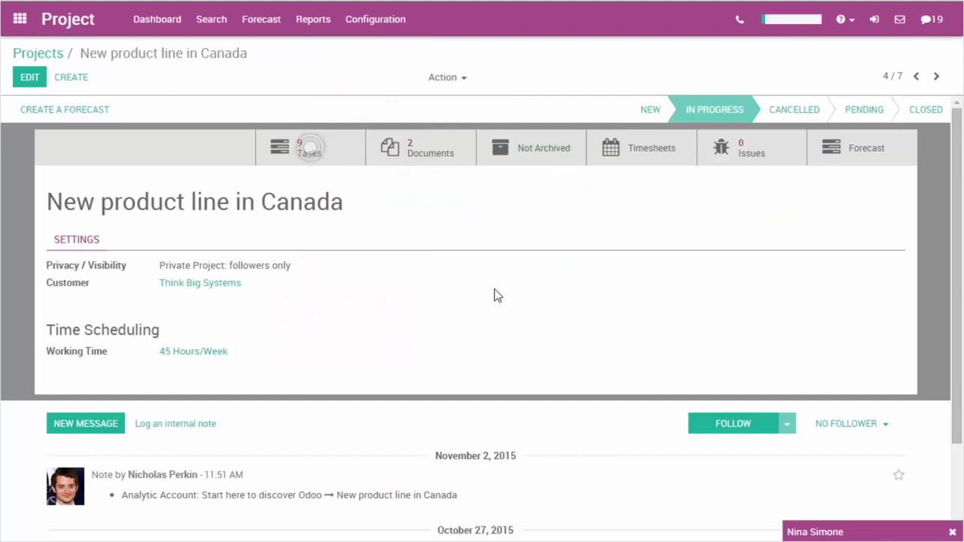
View the issues of the New product line in Canada project and return to the projects dashboard
left_click(740, 162)
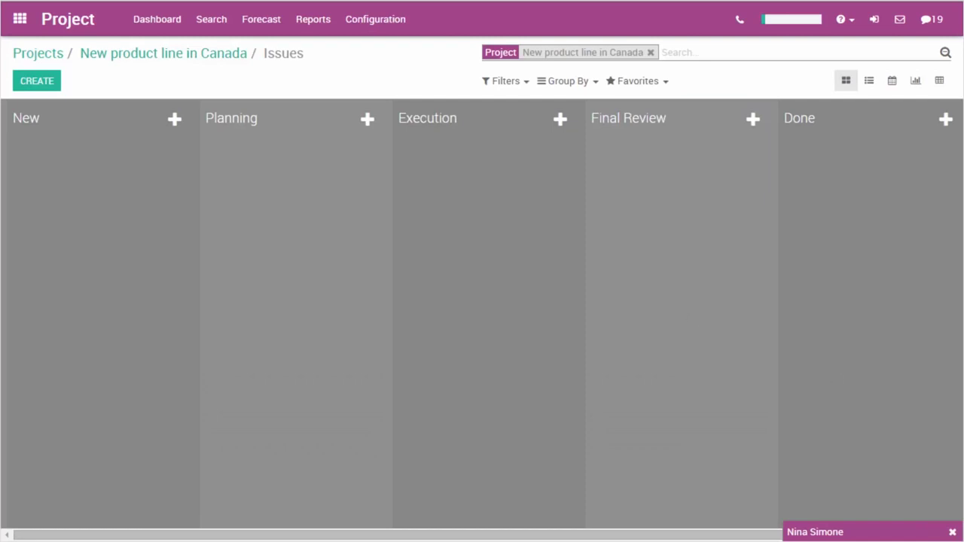
left_click(154, 24)
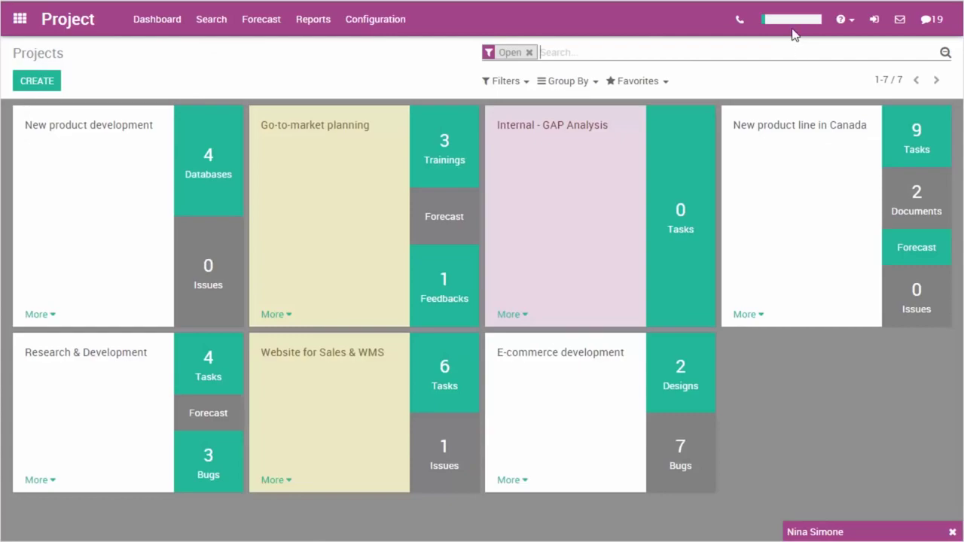
Open the project implementation planner's objectives and enter "Improve the collaboration between colleagues" as objective #1
left_click(791, 21)
left_click(558, 242)
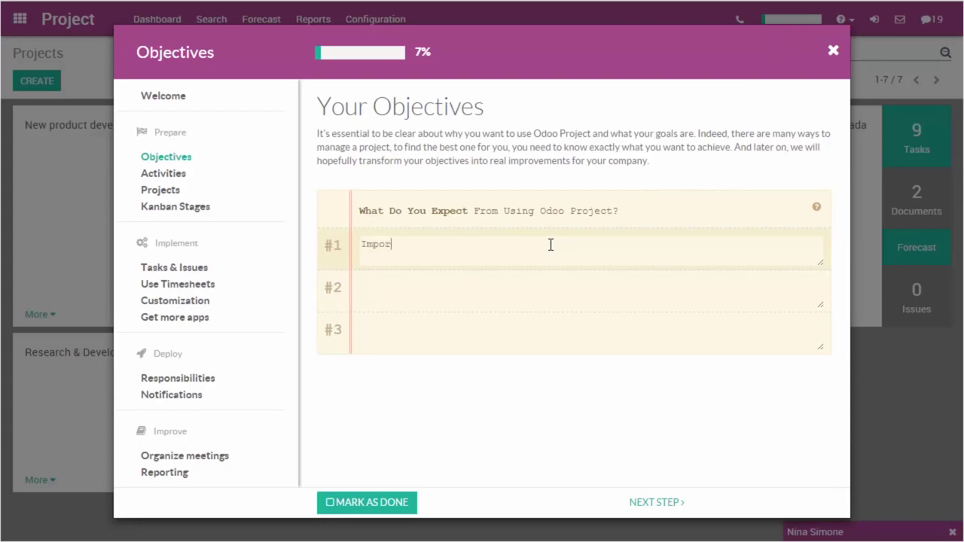
type("Impriv")
key("BackSpace")
key("BackSpace")
type("ove the collaboration between colleagues")
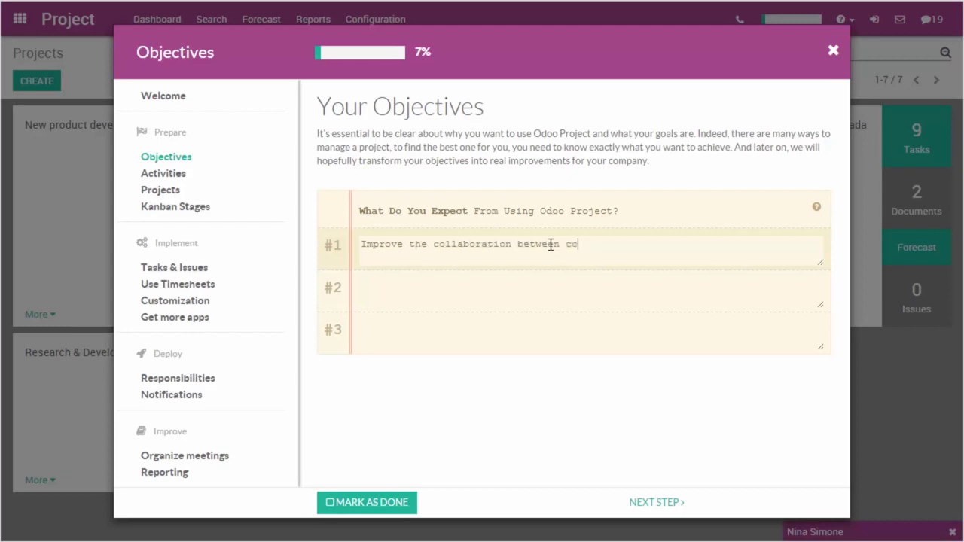